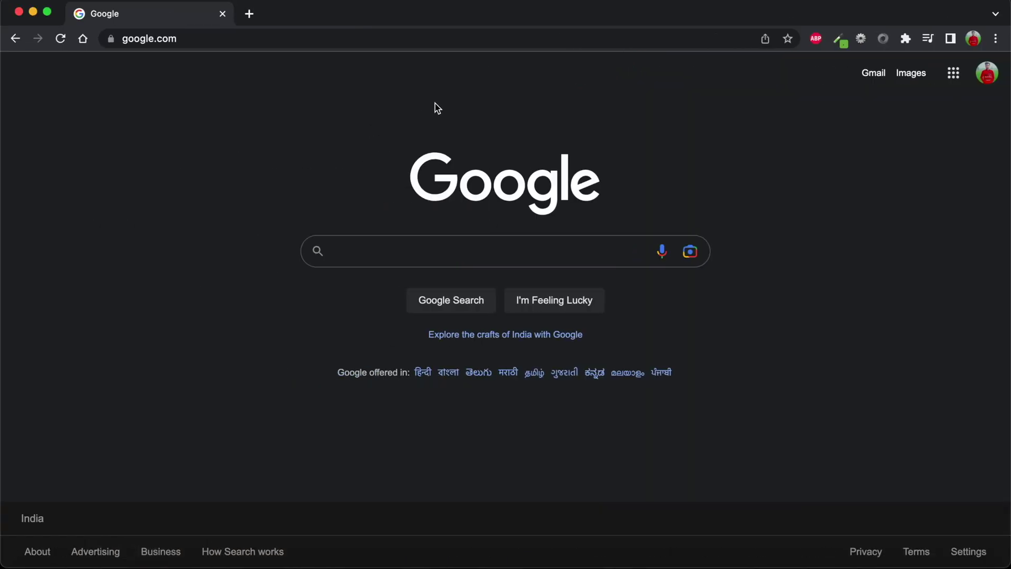
Step: Put the cursor in the Google homepage search box to begin a search
left_click(395, 255)
Step: Search Google for 'zoom for mac' and open the Zoom Support article on installing Zoom on macOS
type("zoom")
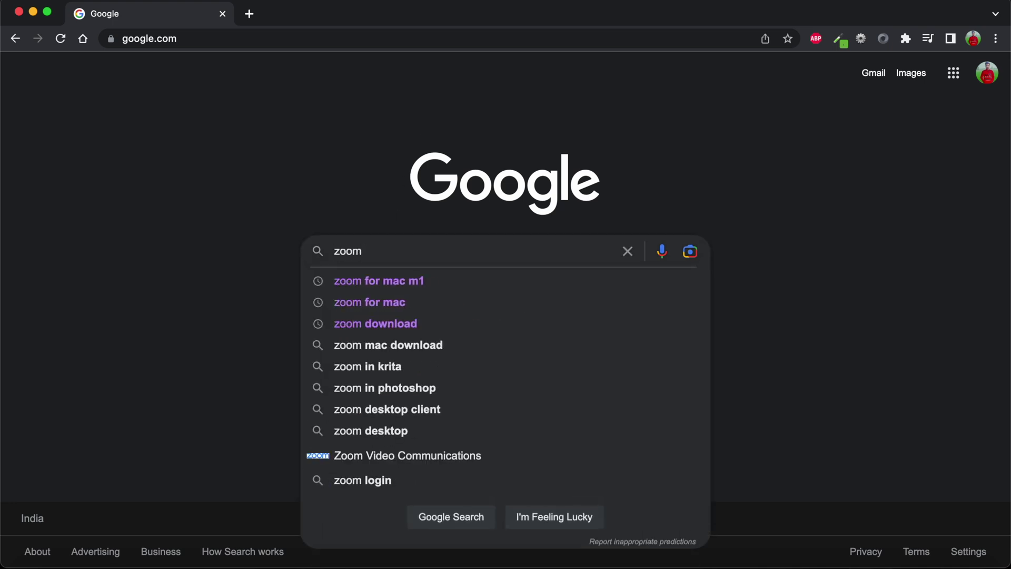
key("Down")
key("Down")
key("Return")
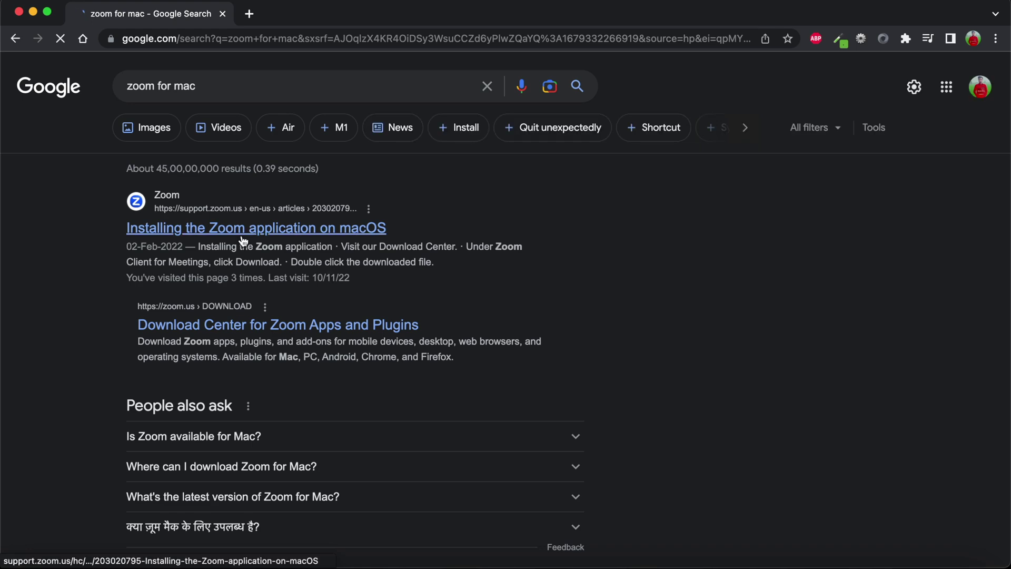
left_click(242, 239)
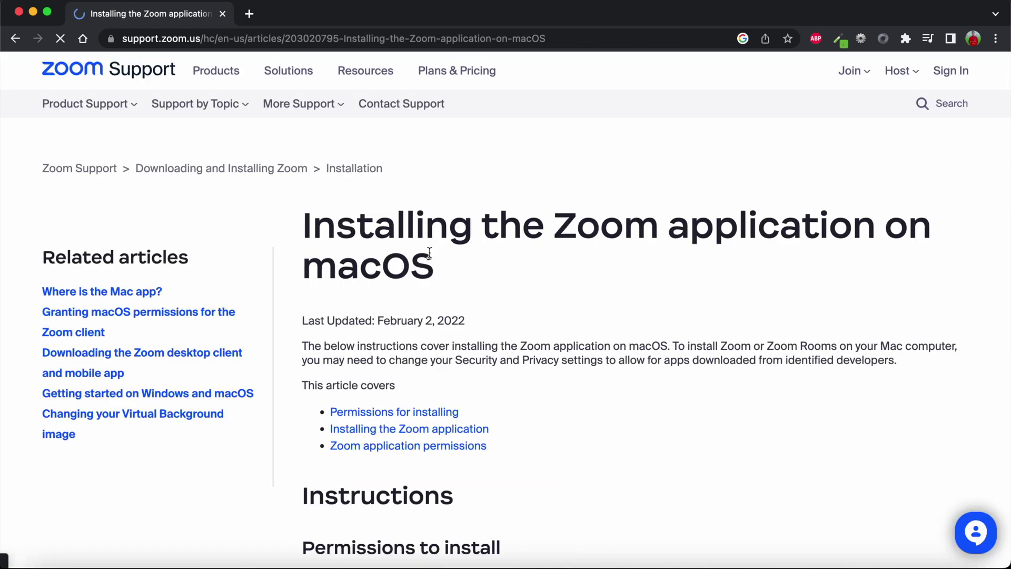
Step: Read to the end of the article, go to the Zoom Community home page, and browse it
scroll(413, 364, "down", 3)
scroll(413, 365, "down", 3)
scroll(413, 365, "down", 3)
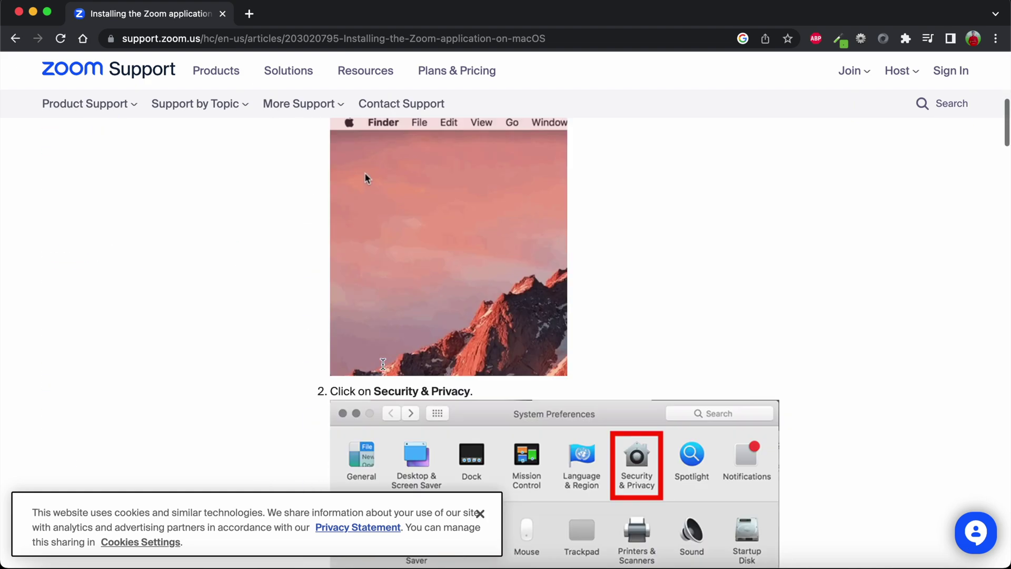
scroll(383, 364, "down", 5)
scroll(383, 364, "down", 5)
scroll(383, 363, "down", 5)
scroll(383, 363, "down", 5)
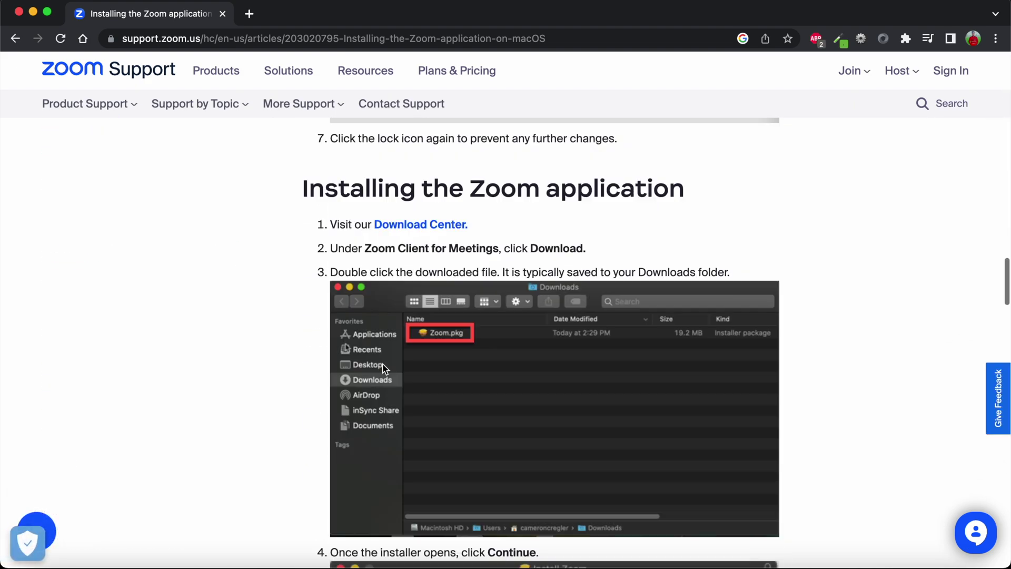
scroll(383, 366, "down", 5)
scroll(383, 366, "down", 5)
scroll(383, 366, "down", 5)
scroll(383, 366, "down", 4)
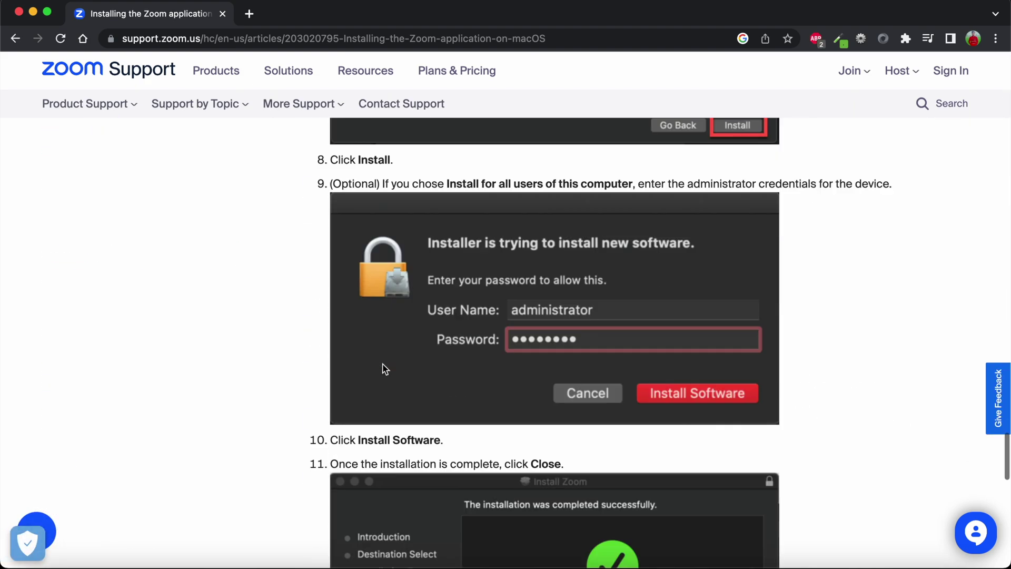
scroll(382, 363, "down", 5)
scroll(383, 364, "down", 5)
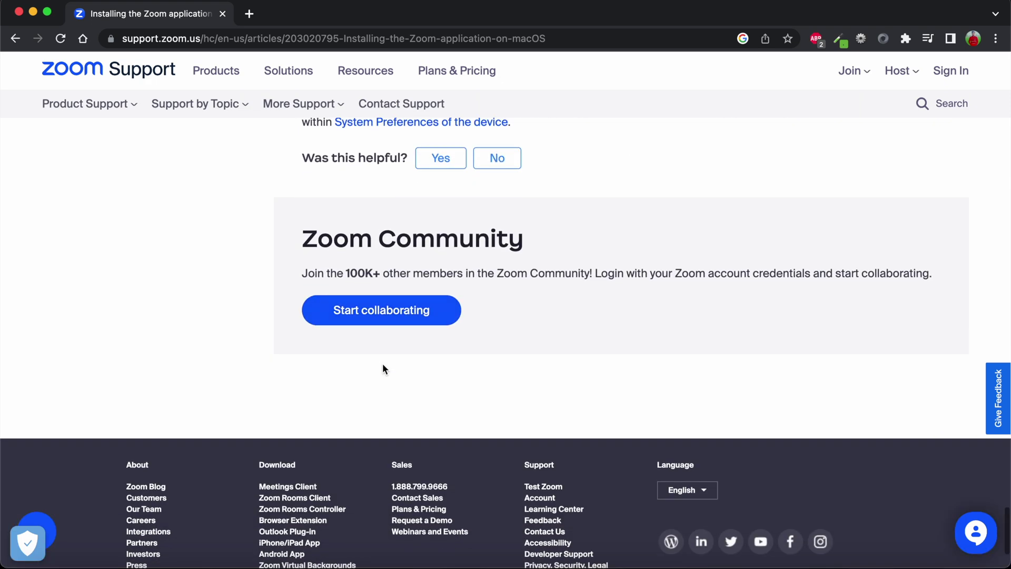
left_click(385, 309)
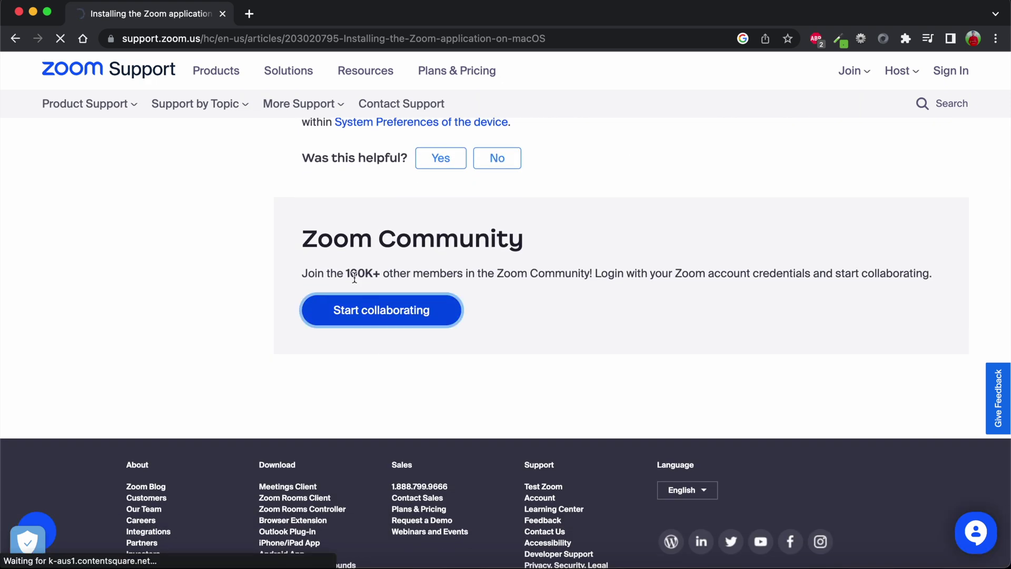
scroll(349, 276, "down", 3)
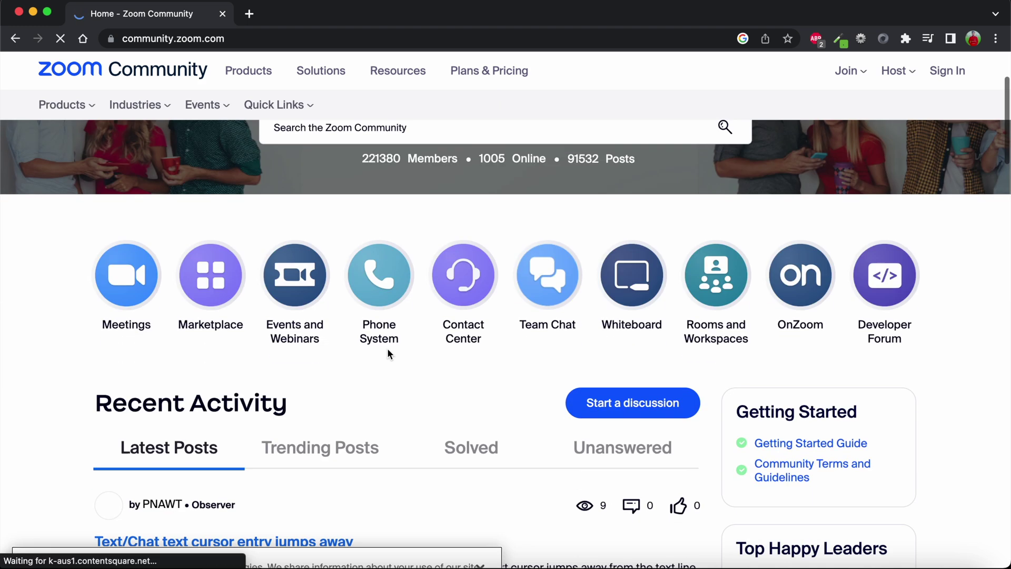
scroll(527, 396, "down", 2)
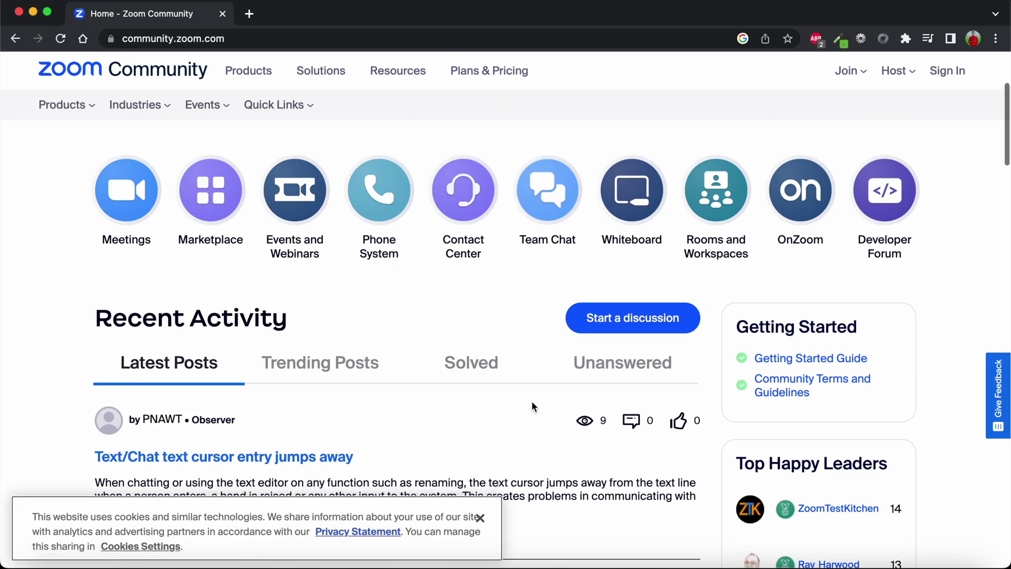
left_click(247, 39)
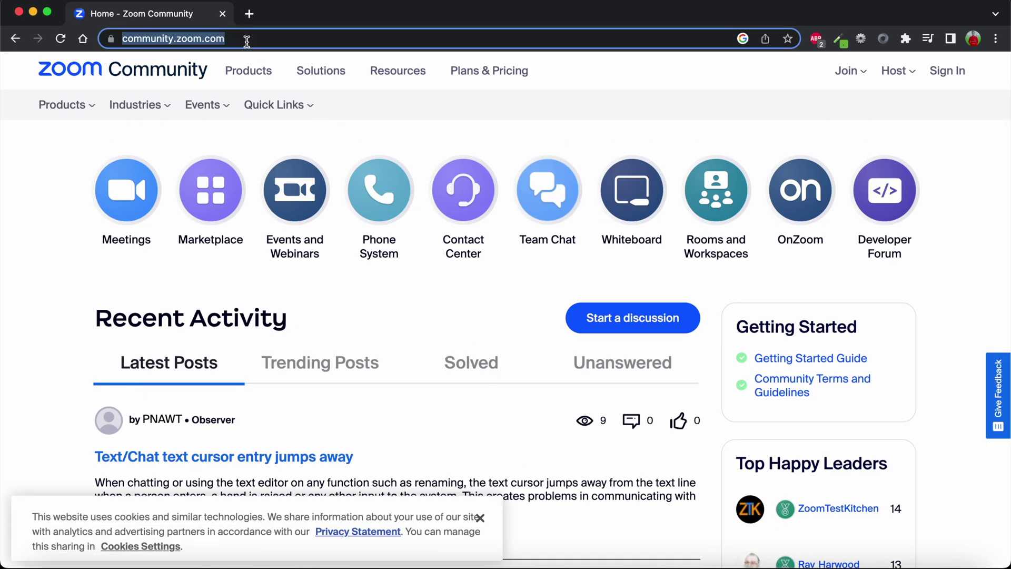
Step: Search 'zoom download for mac', open Zoom's Download Center, then bring up Launchpad
type("zoom downlo")
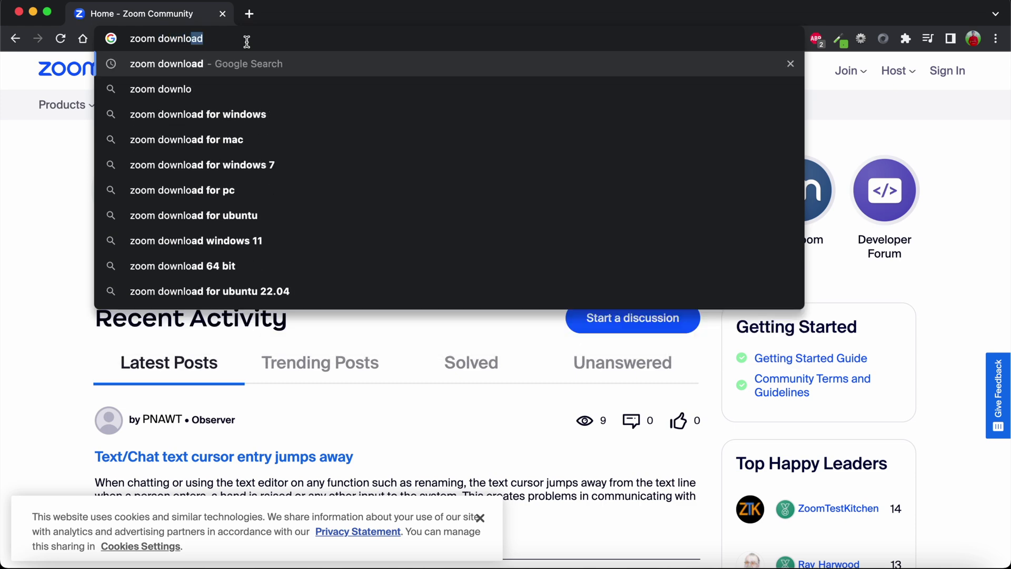
key("Down")
key("Down")
key("Down")
key("Return")
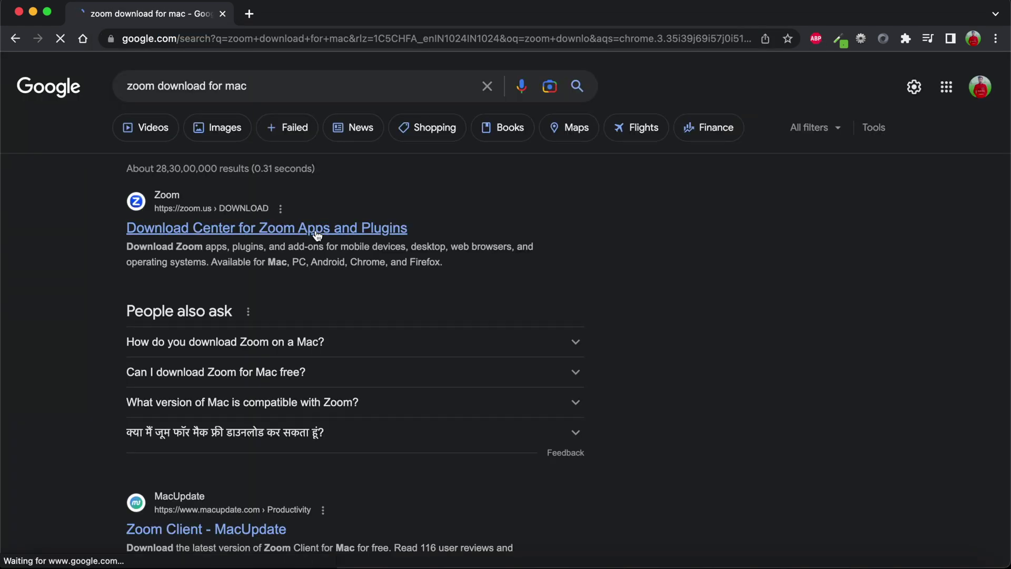
left_click(310, 231)
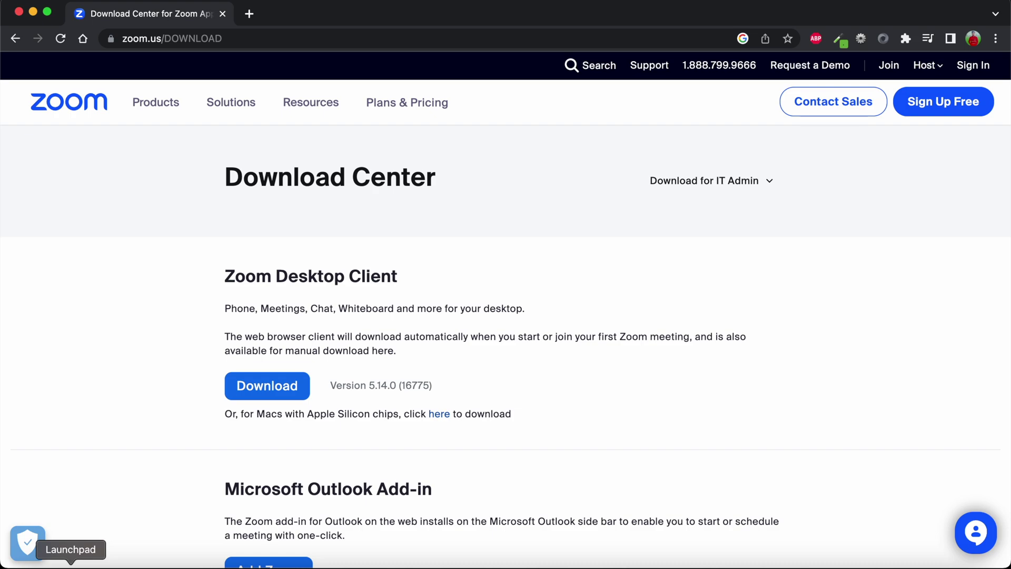
left_click(71, 566)
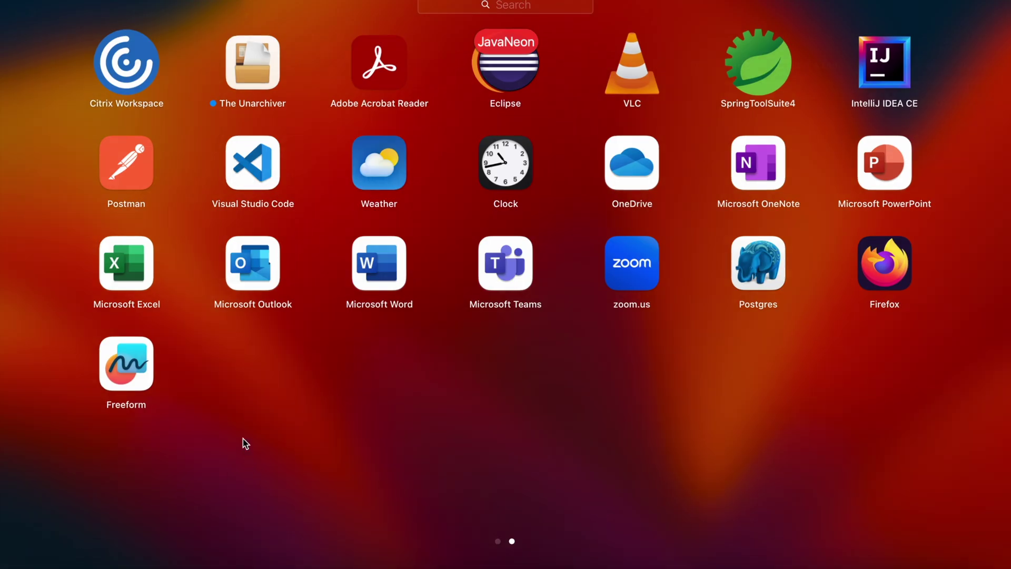
Step: Confirm zoom.us has no delete button in Launchpad's Option mode, then open Finder's Applications folder
scroll(363, 394, "left", 3)
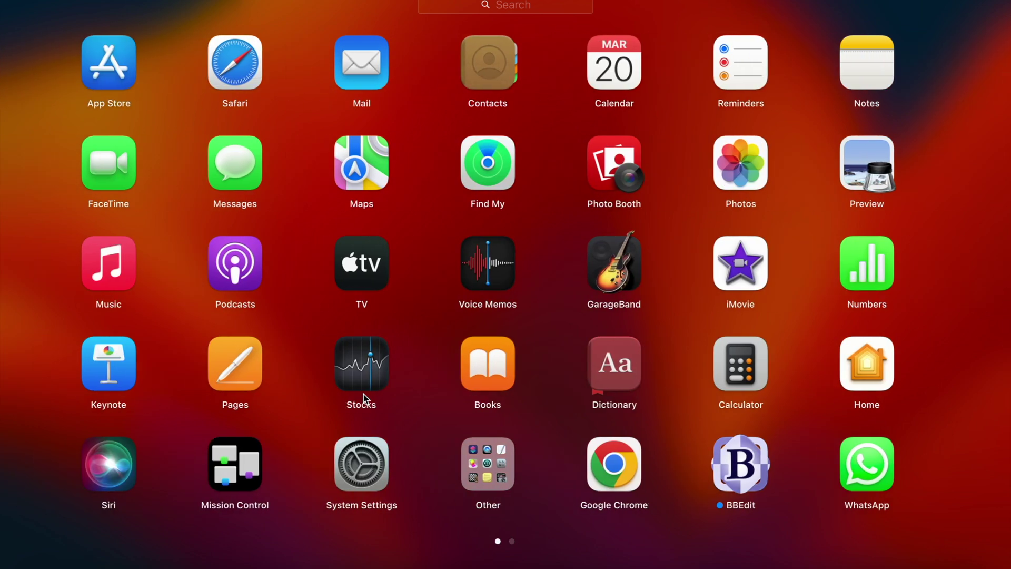
scroll(529, 367, "right", 3)
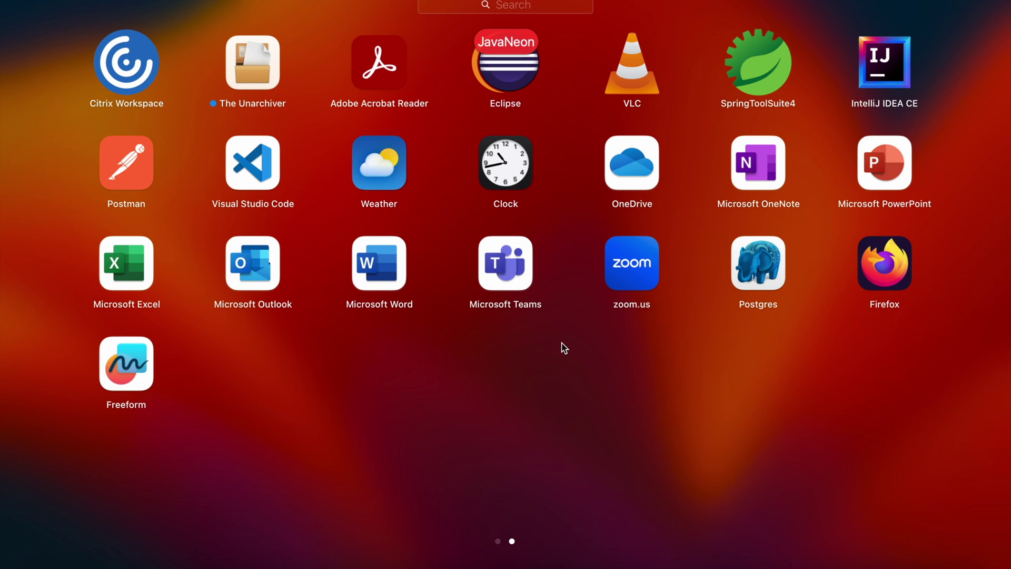
key("alt")
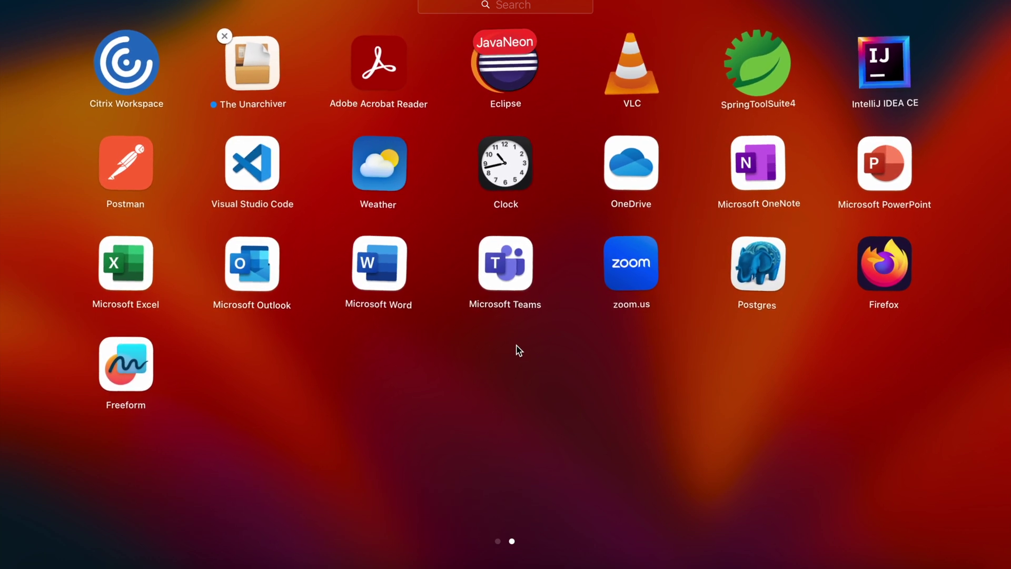
scroll(517, 346, "left", 5)
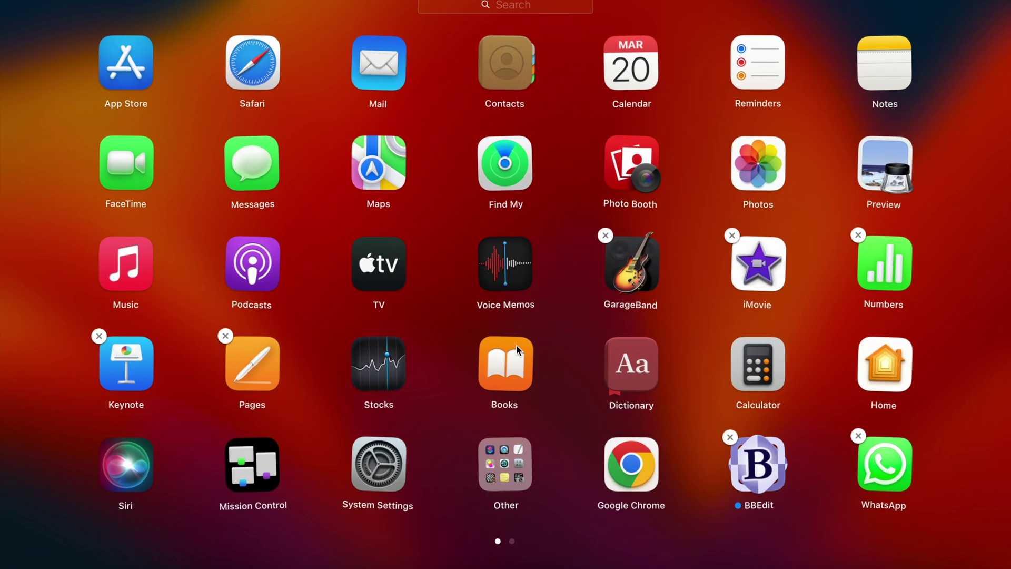
scroll(516, 345, "right", 5)
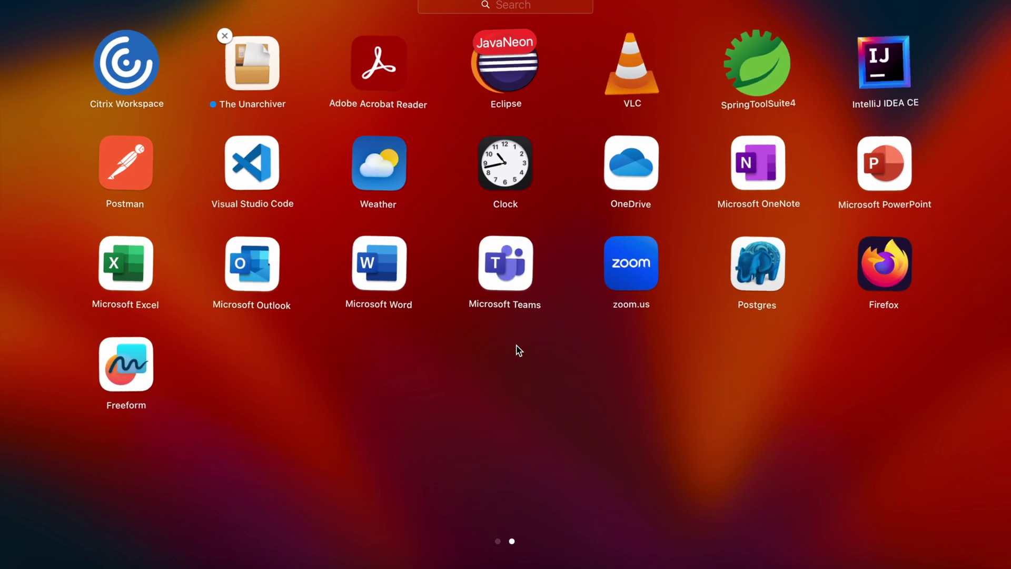
key("Escape")
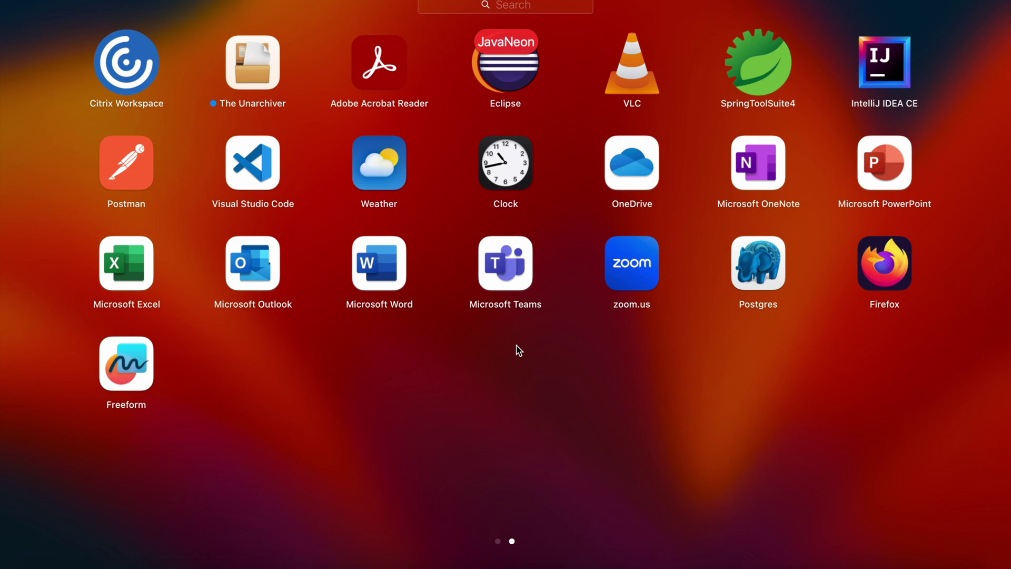
left_click(27, 543)
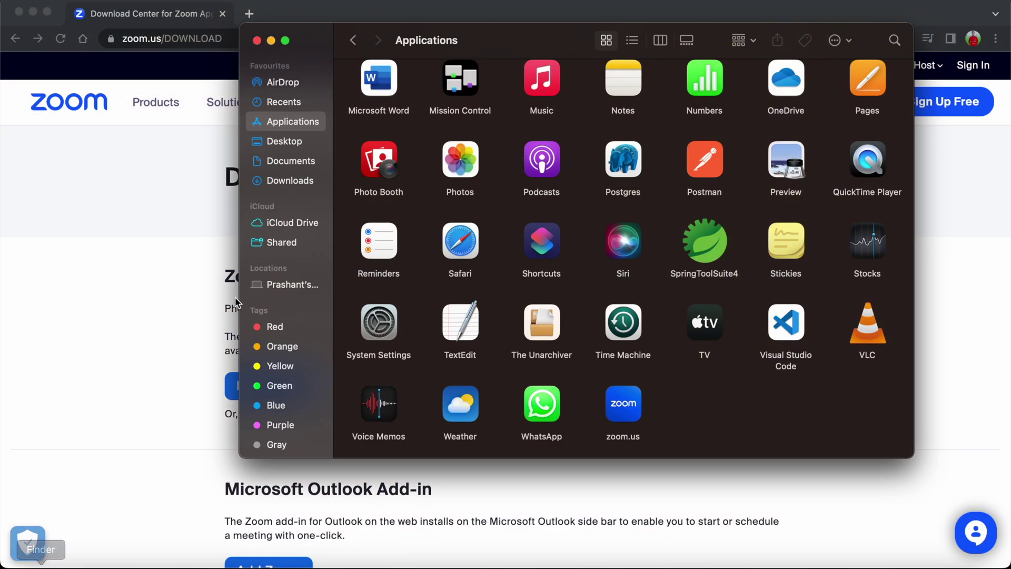
Step: Find zoom.us at the end of the Applications folder and bring up its shortcut menu
scroll(519, 178, "up", 5)
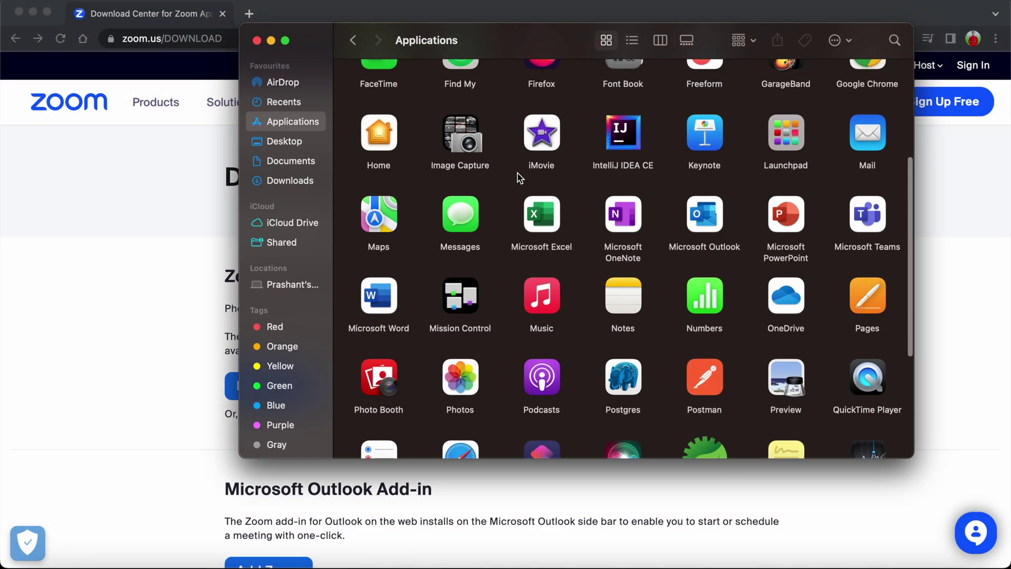
scroll(519, 178, "up", 1)
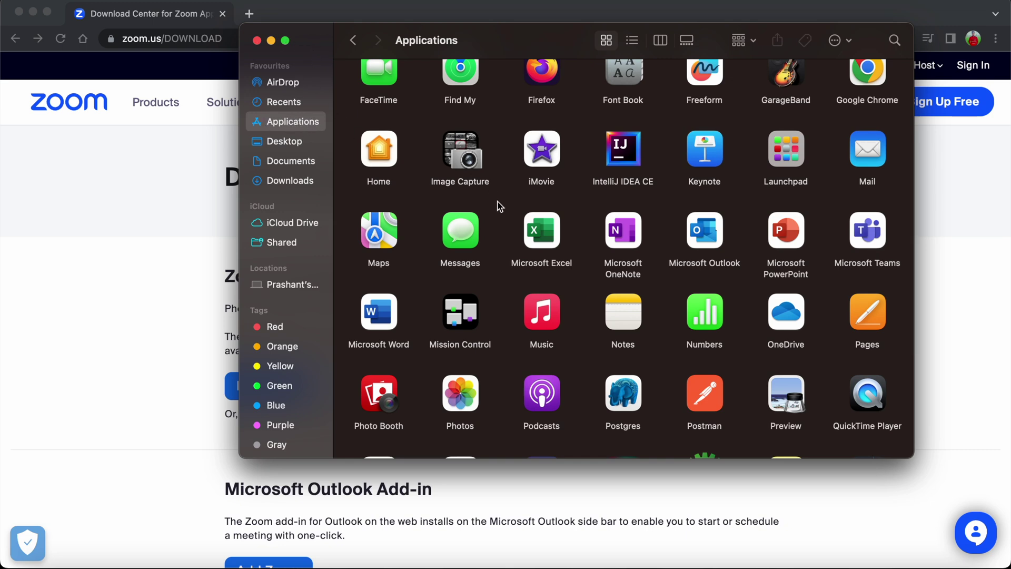
scroll(500, 206, "up", 4)
scroll(499, 205, "down", 10)
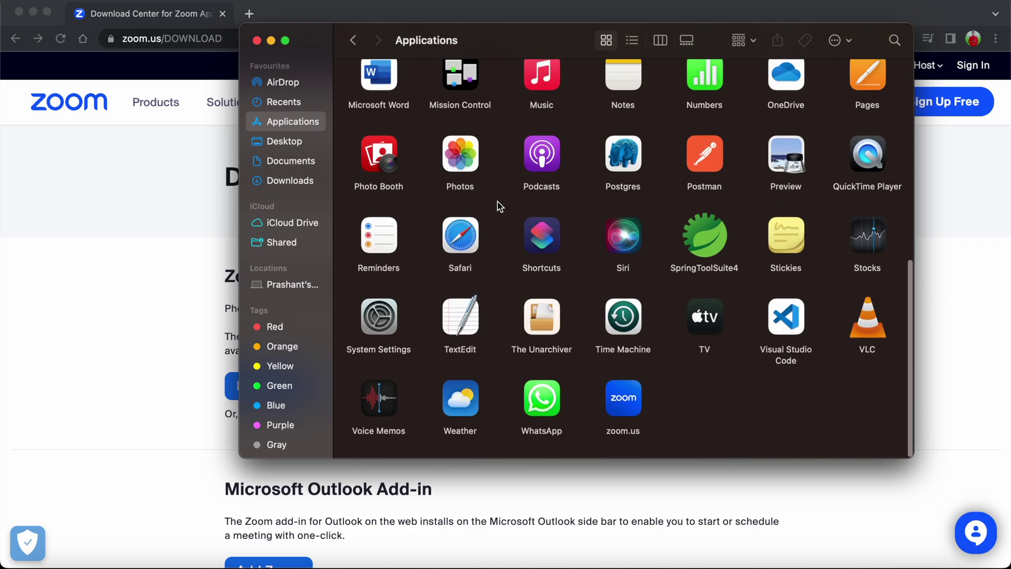
left_click(626, 416)
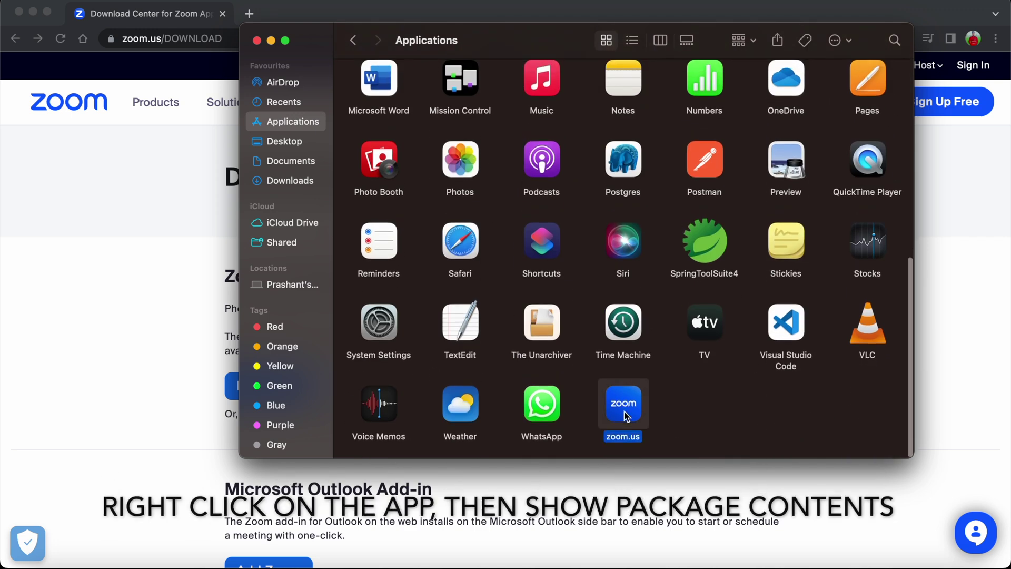
right_click(626, 416)
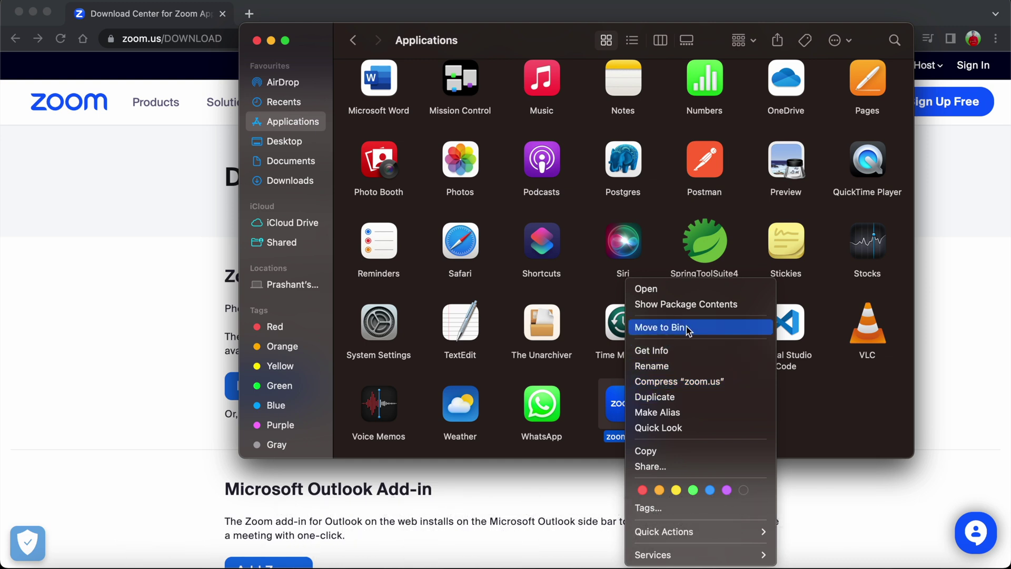
Step: Show the zoom.us package contents and move its Contents folder to the Bin
left_click(662, 304)
left_click(380, 95)
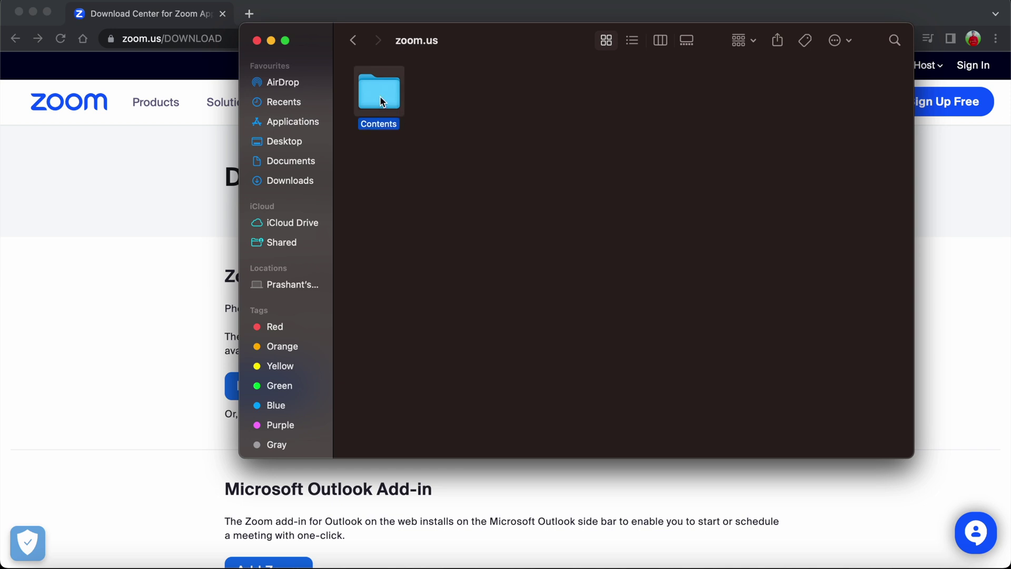
right_click(382, 101)
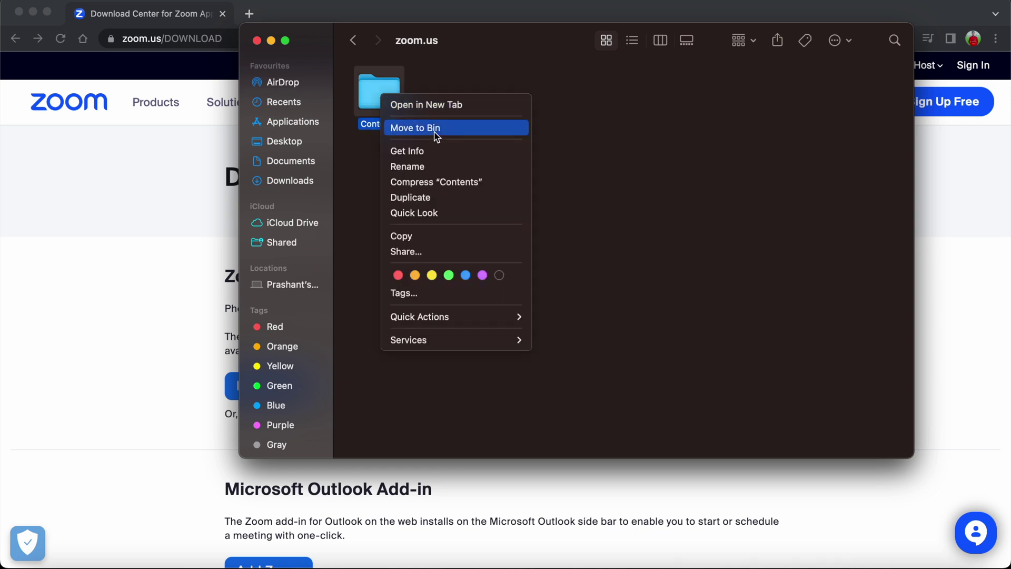
left_click(615, 159)
Step: Go back to Applications, reselect zoom.us, and dismiss its shortcut menu
left_click(353, 41)
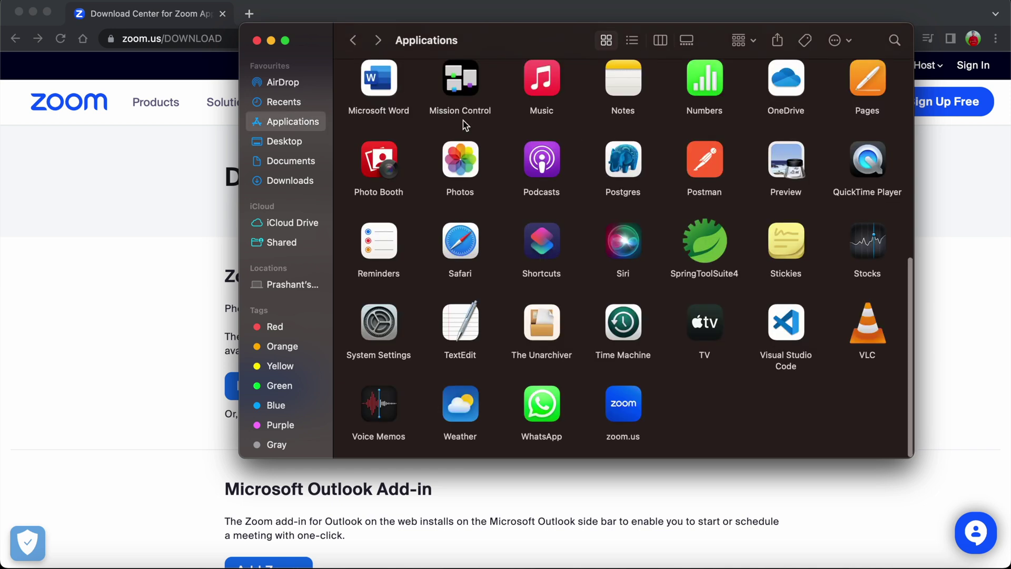
left_click(624, 410)
right_click(624, 410)
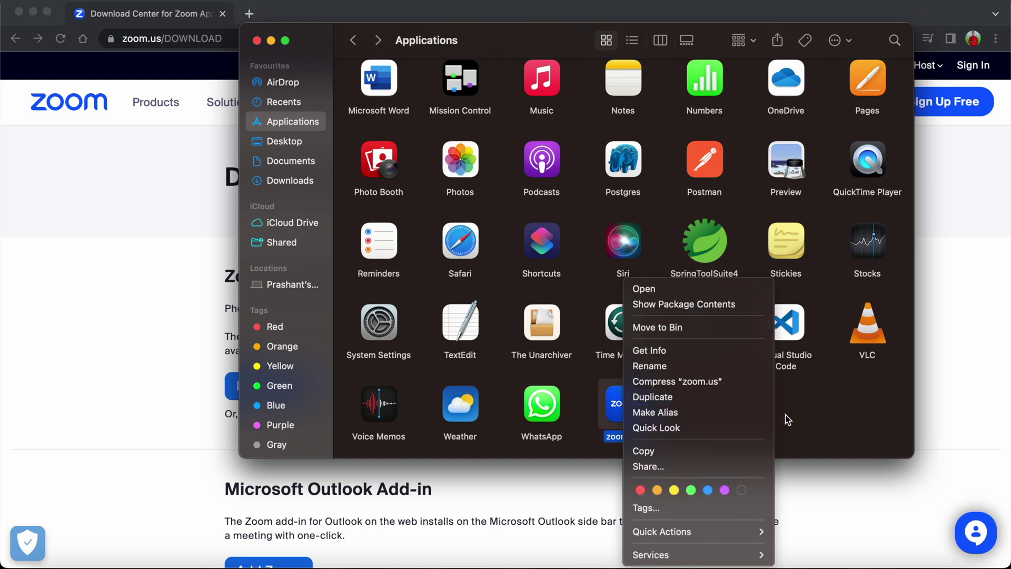
left_click(816, 414)
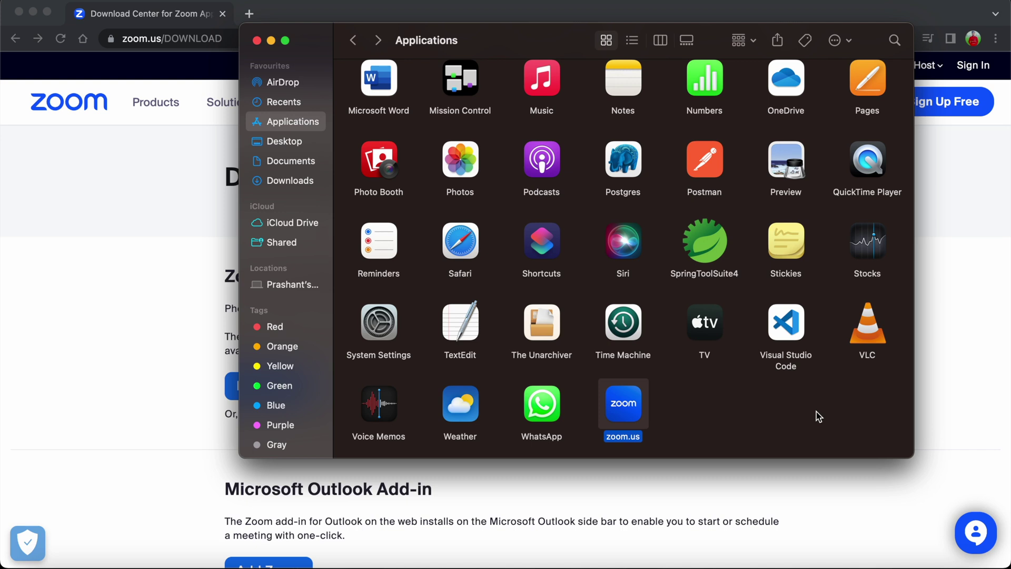